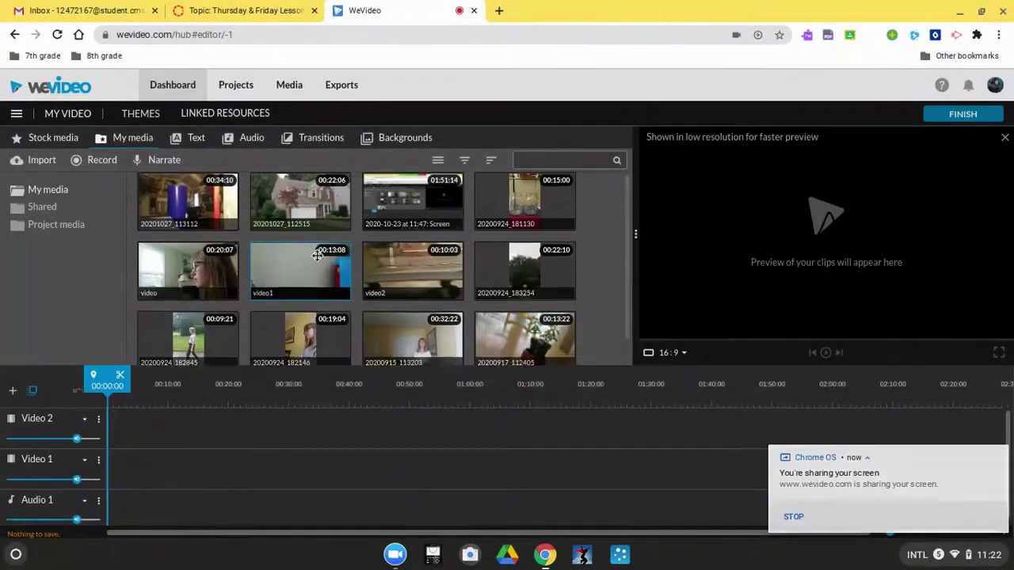
Drag the 20201027_112515 house clip from My media onto the Video 1 track.
scroll(317, 256, "down", 1)
scroll(317, 256, "up", 1)
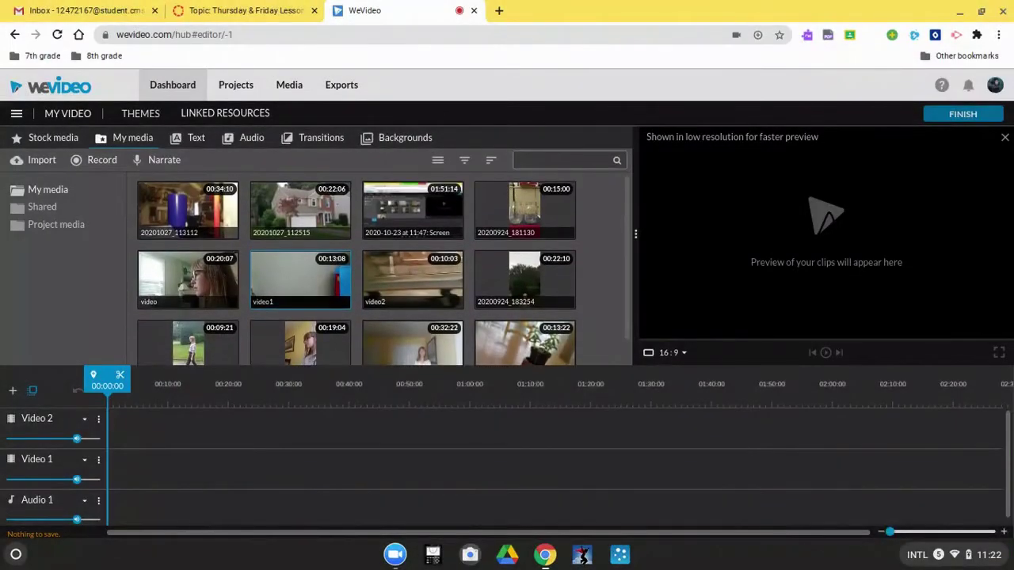
scroll(317, 256, "down", 1)
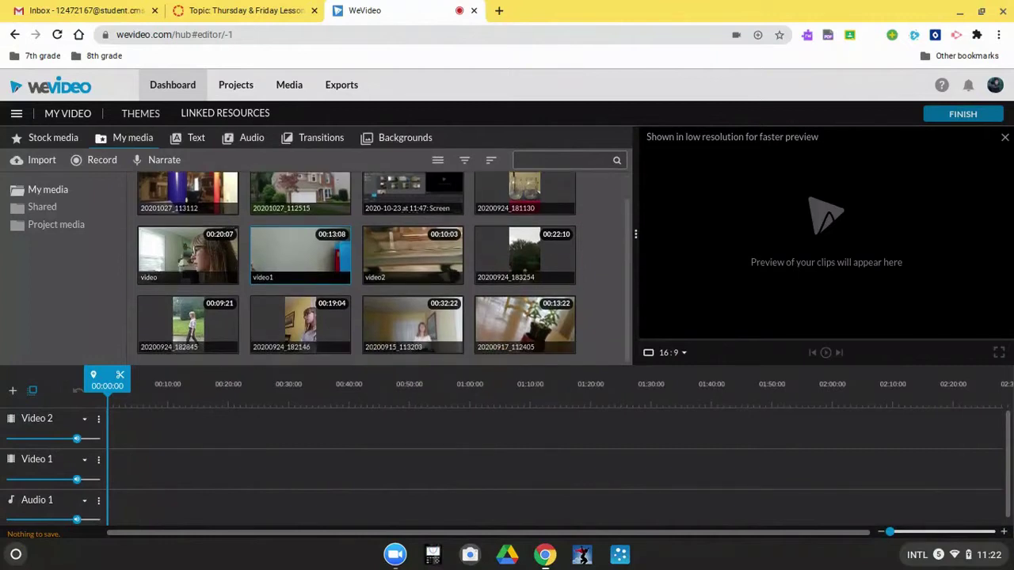
scroll(301, 220, "up", 1)
left_click_drag(291, 197, 44, 471)
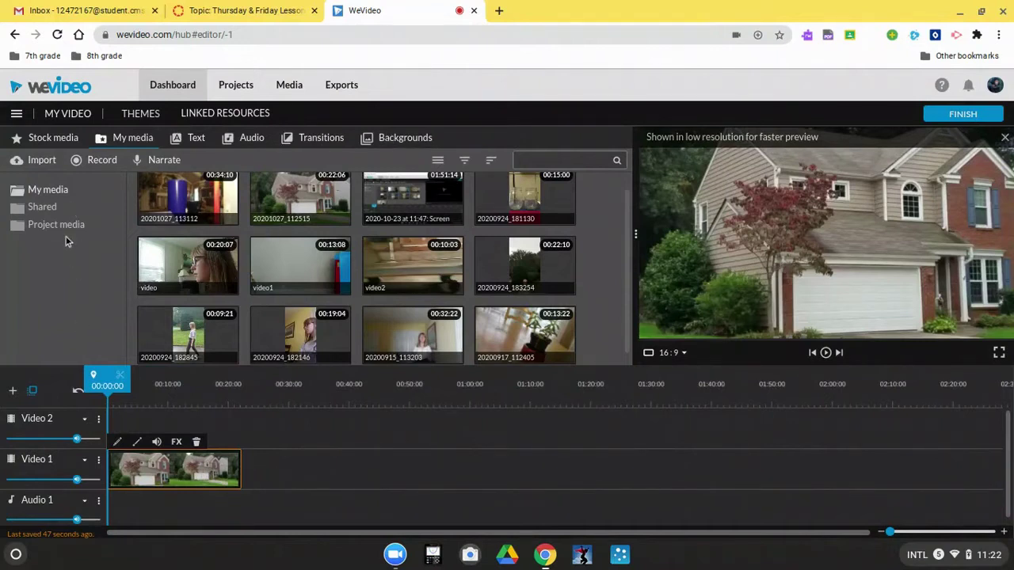
Open the Backgrounds Overlays folder and place the Explosion overlay on Video 2.
left_click(404, 138)
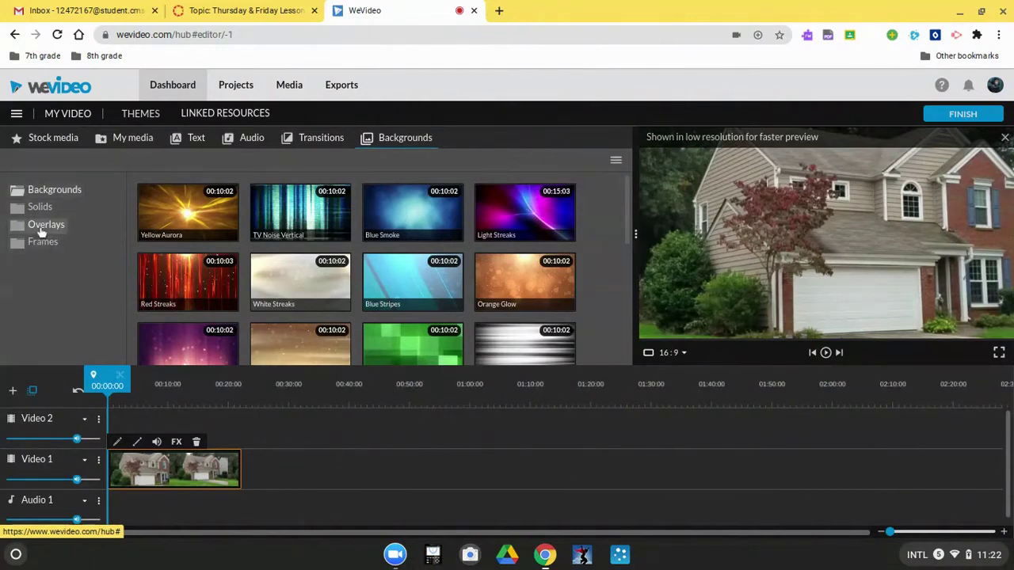
left_click(46, 226)
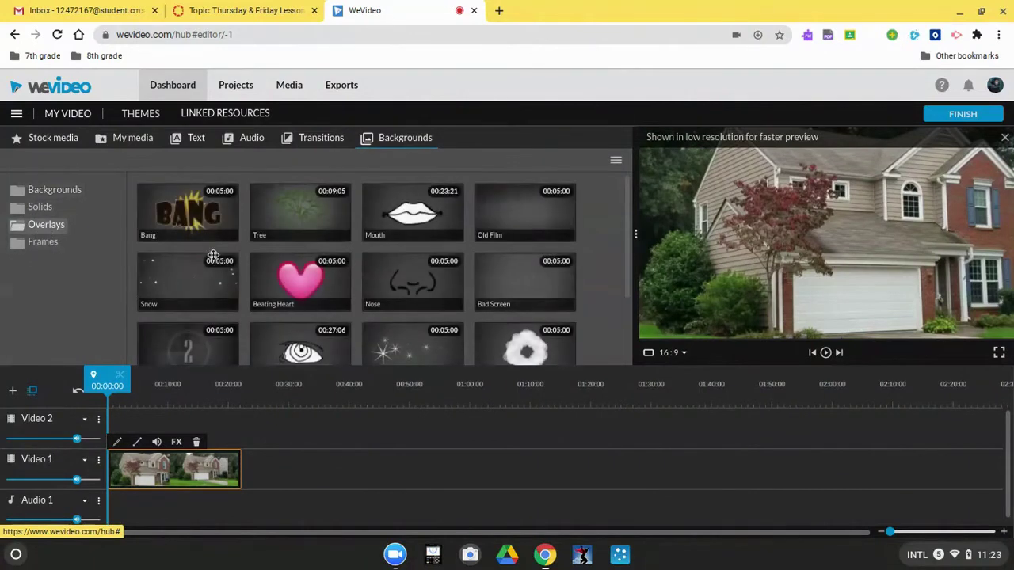
scroll(419, 262, "down", 2)
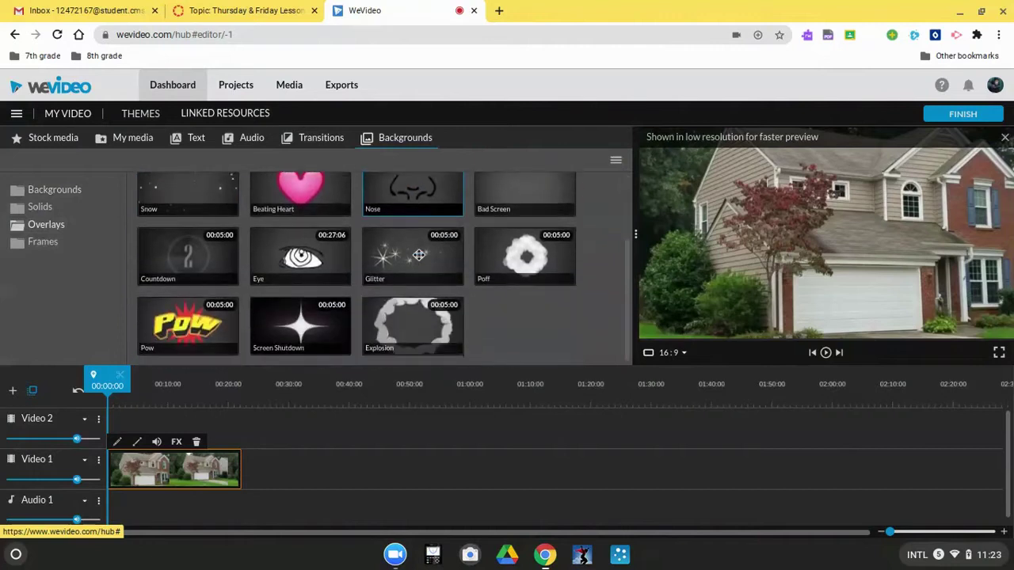
scroll(419, 255, "down", 1)
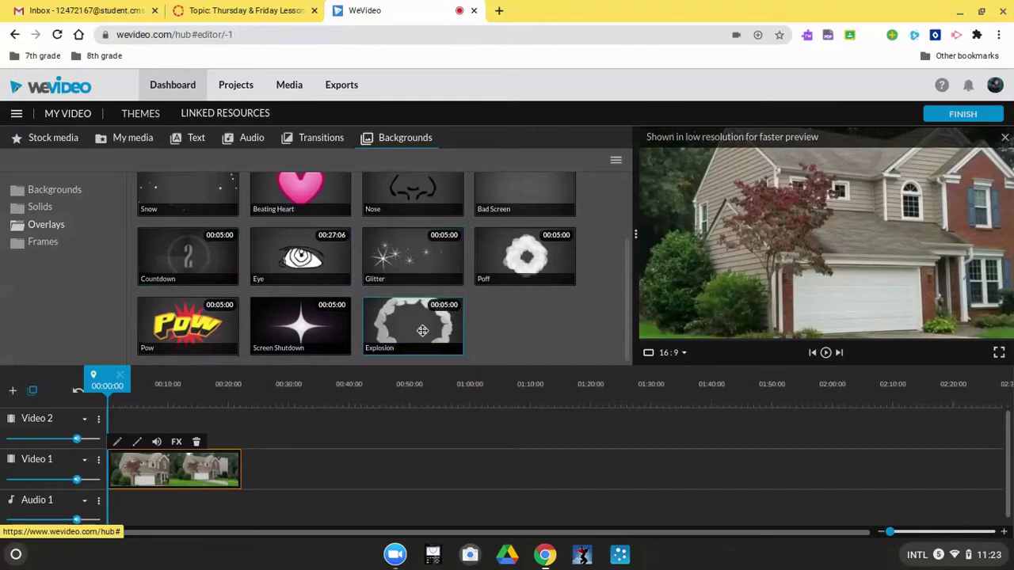
left_click_drag(422, 330, 158, 431)
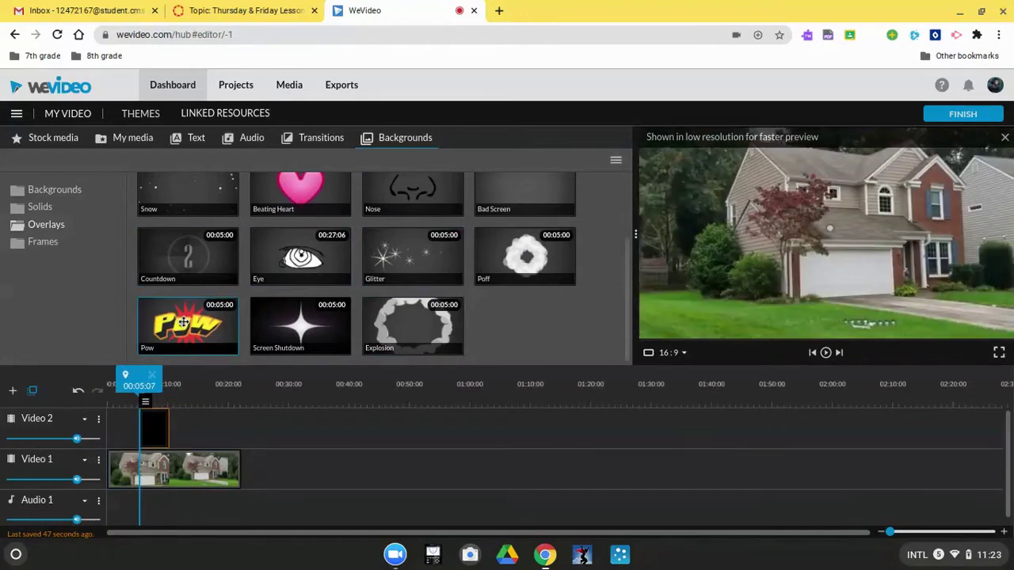
Add Bang after Explosion and Countdown at the start of Video 2, previewing playback.
scroll(187, 277, "up", 3)
left_click_drag(188, 221, 187, 428)
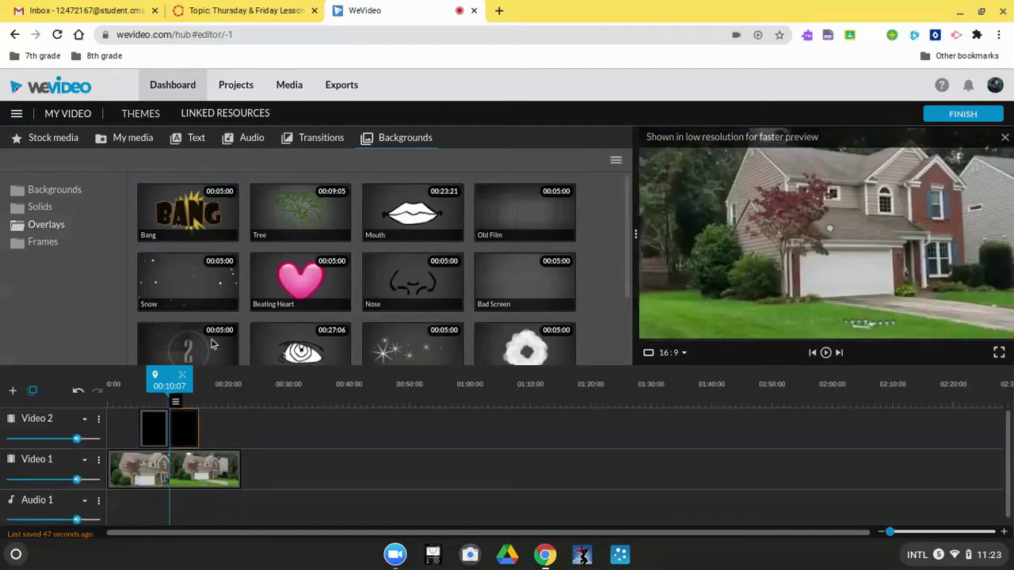
key("space")
left_click_drag(183, 362, 131, 430)
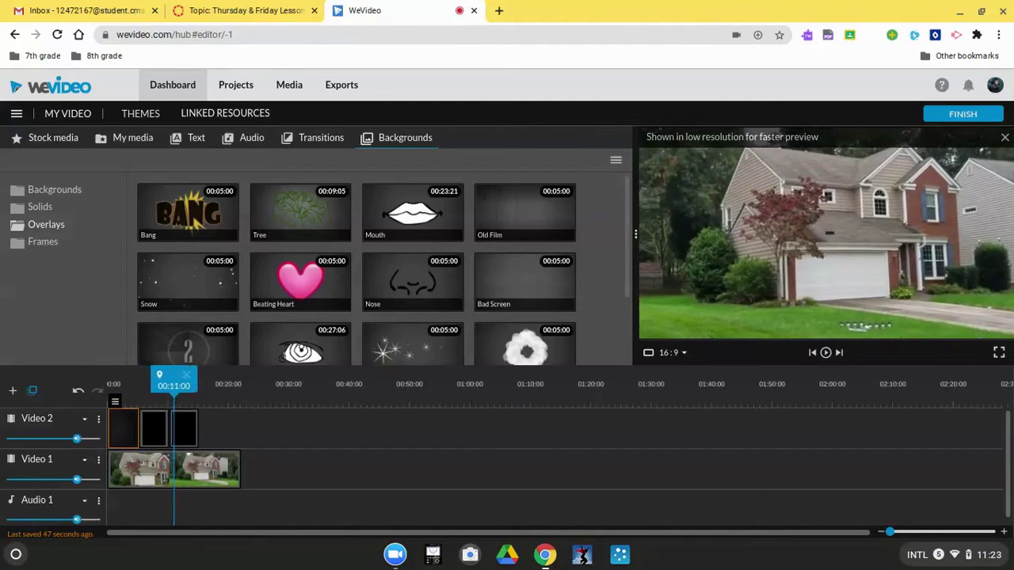
key("space")
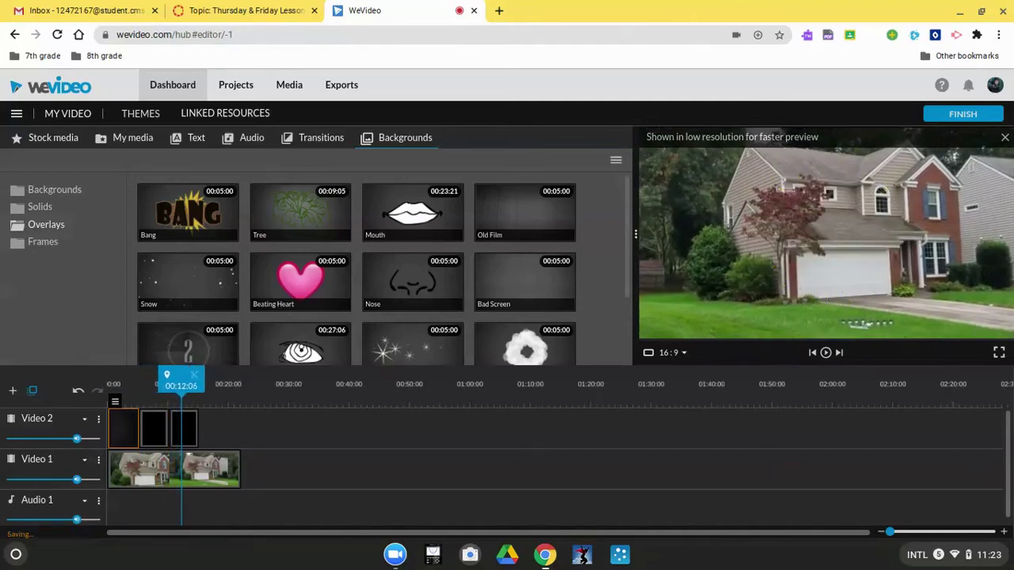
Split the Explosion overlay at the playhead and discard the leftover piece.
left_click(161, 424)
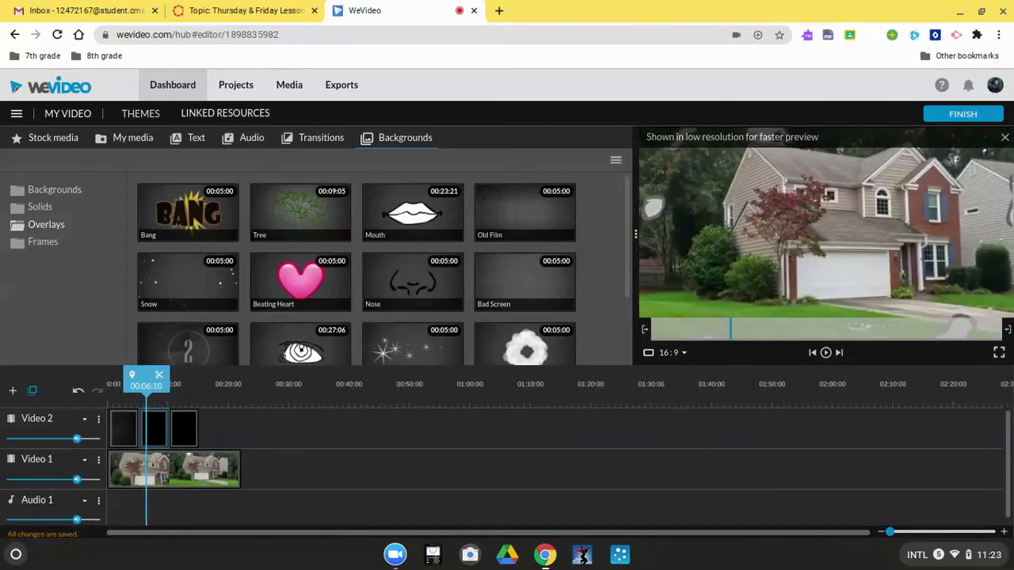
left_click(161, 378)
left_click(158, 415)
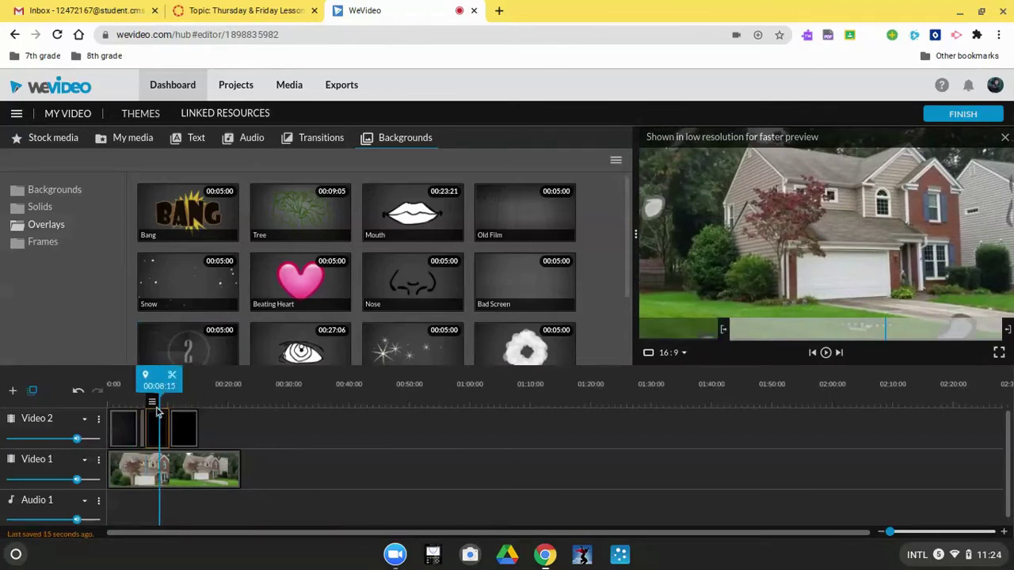
mouse_move(161, 393)
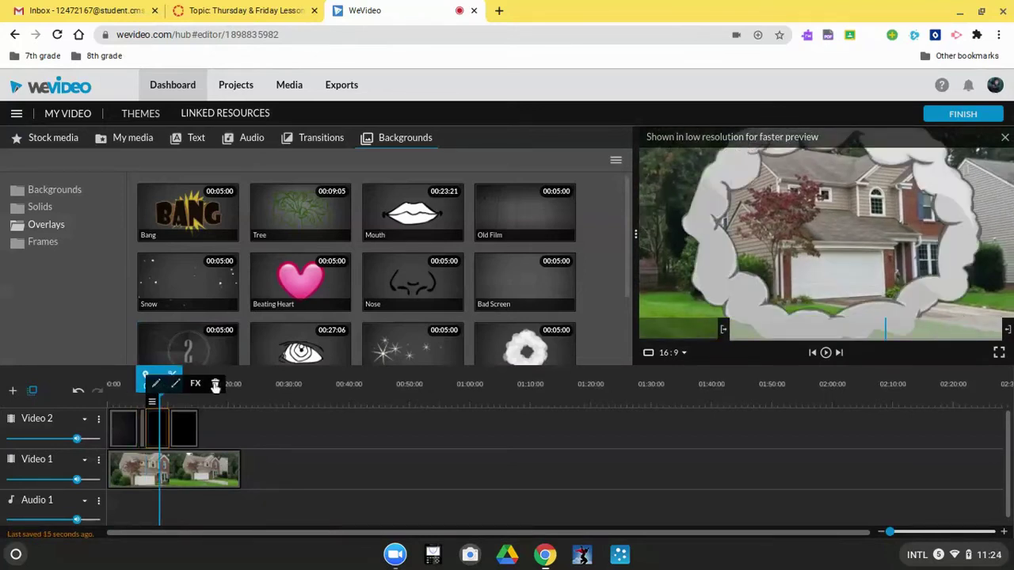
left_click_drag(190, 417, 155, 432)
Remove the extra black overlay clip from Video 2 and replay from the start.
left_click_drag(139, 380, 117, 385)
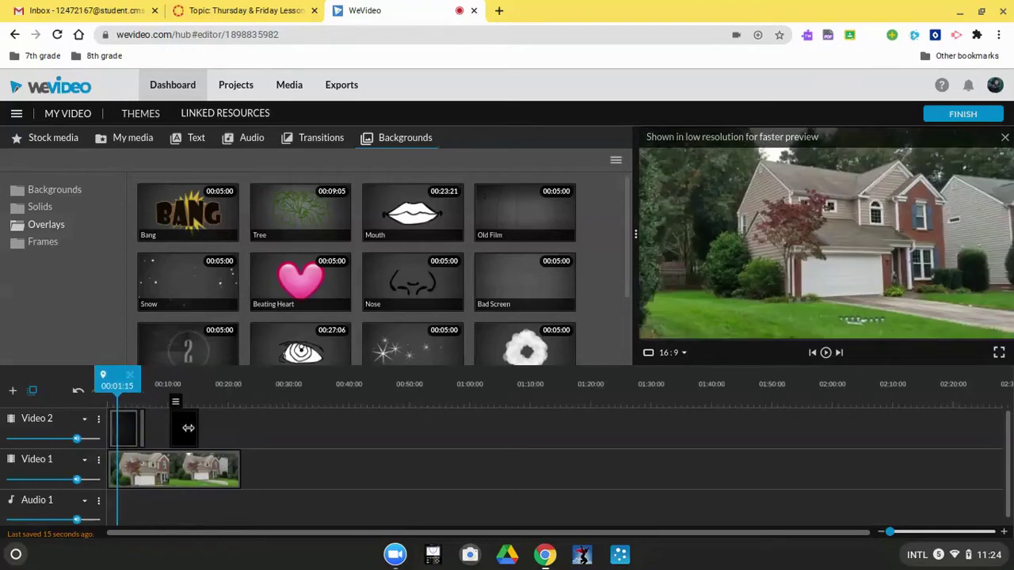
left_click_drag(180, 432, 156, 431)
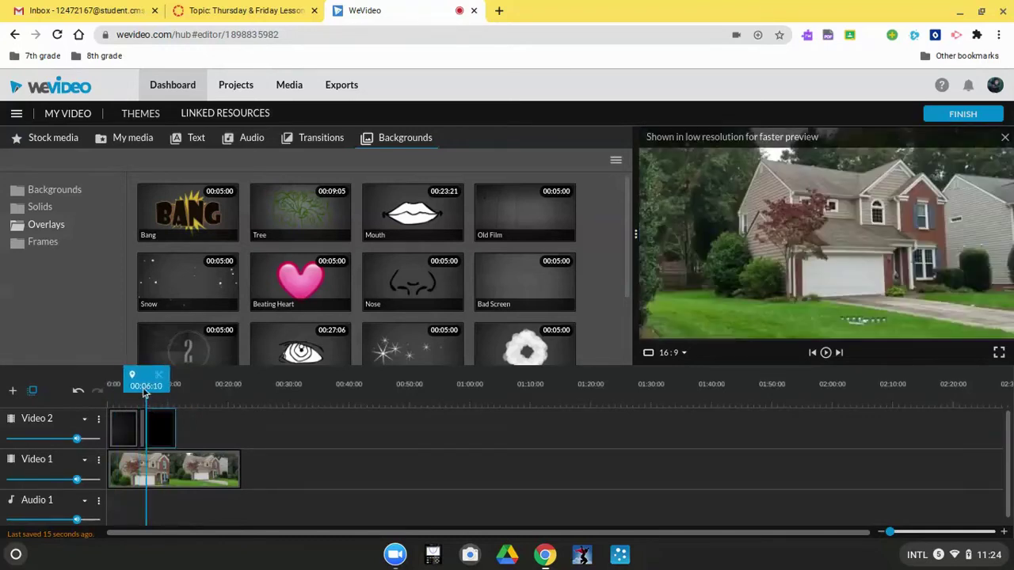
left_click_drag(141, 385, 99, 386)
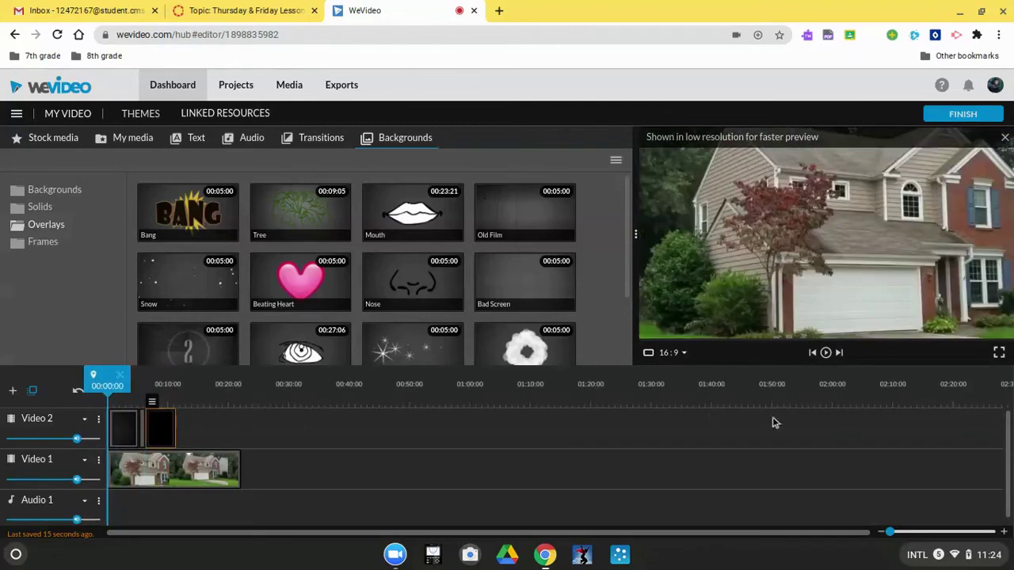
left_click(825, 358)
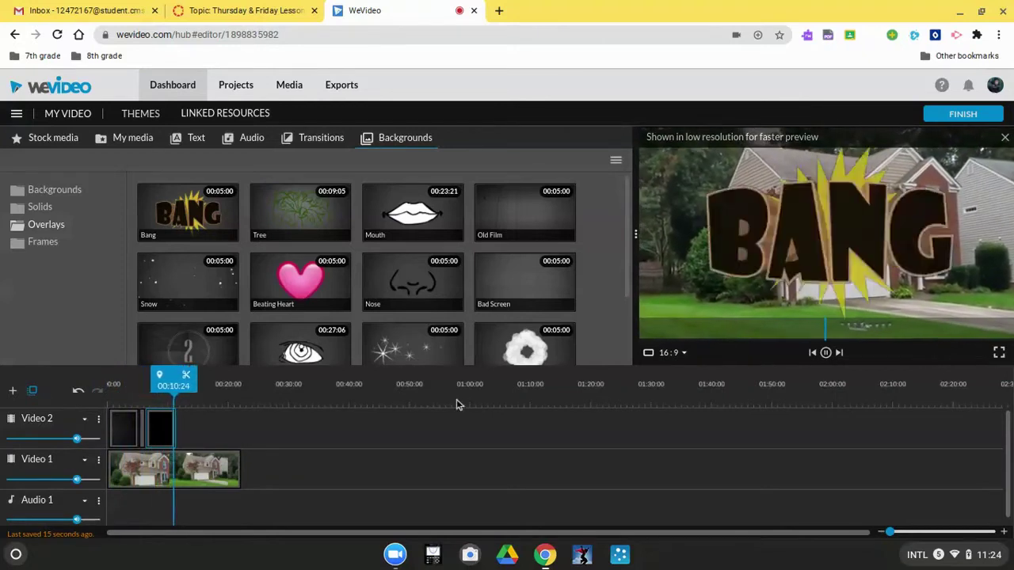
Pause at 00:13:02 and step frame by frame to 00:07:22, the BANG overlay's last frame.
left_click(826, 353)
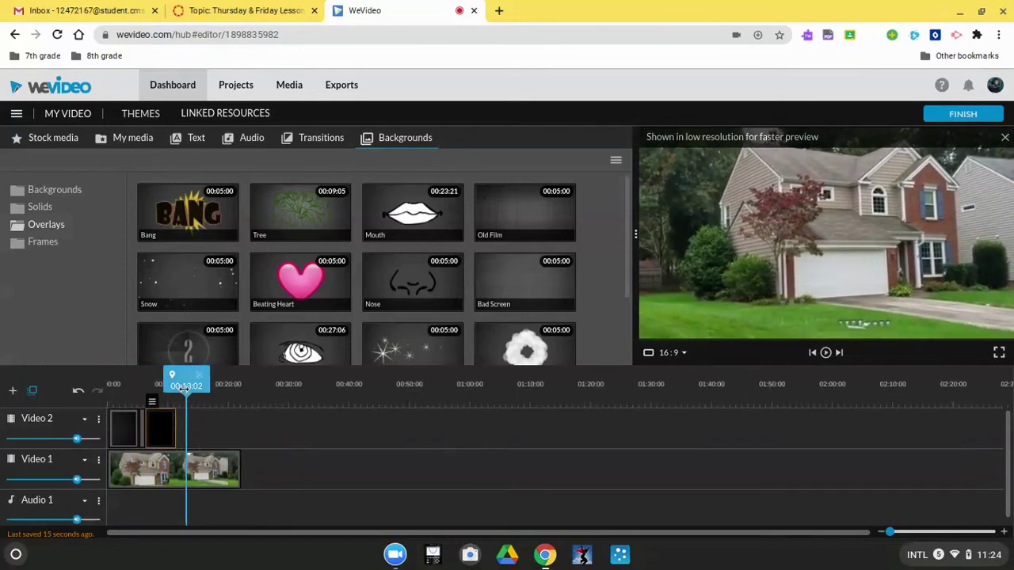
left_click_drag(183, 387, 165, 389)
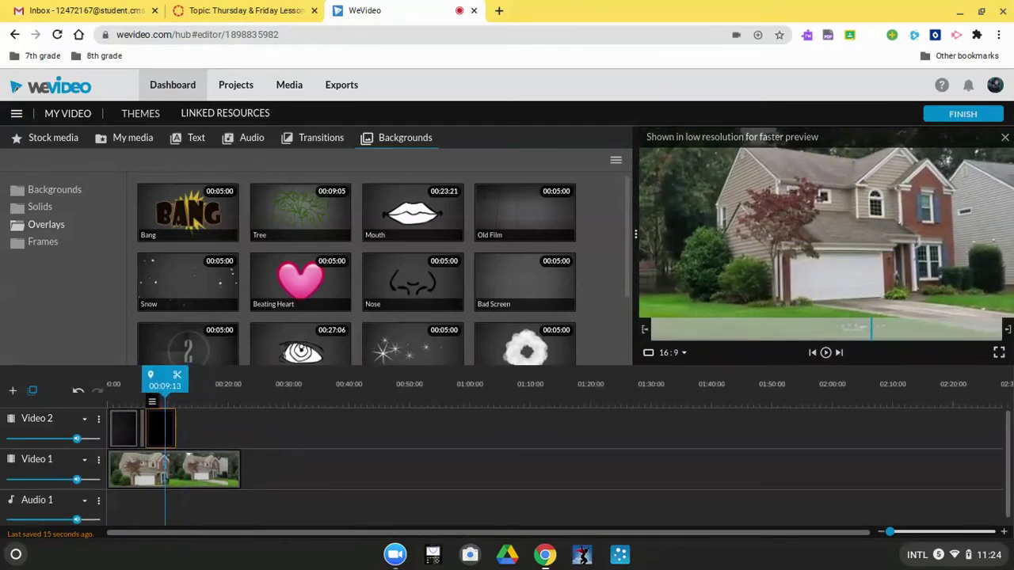
key("Right")
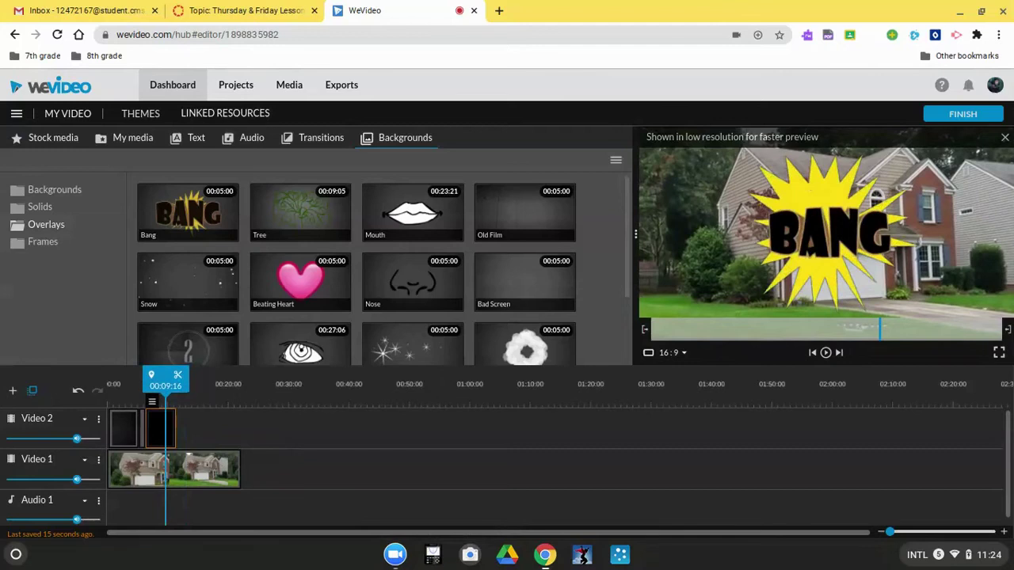
key("Left")
key("Left")
key("Left")
key("Left")
key("Left")
key("Left")
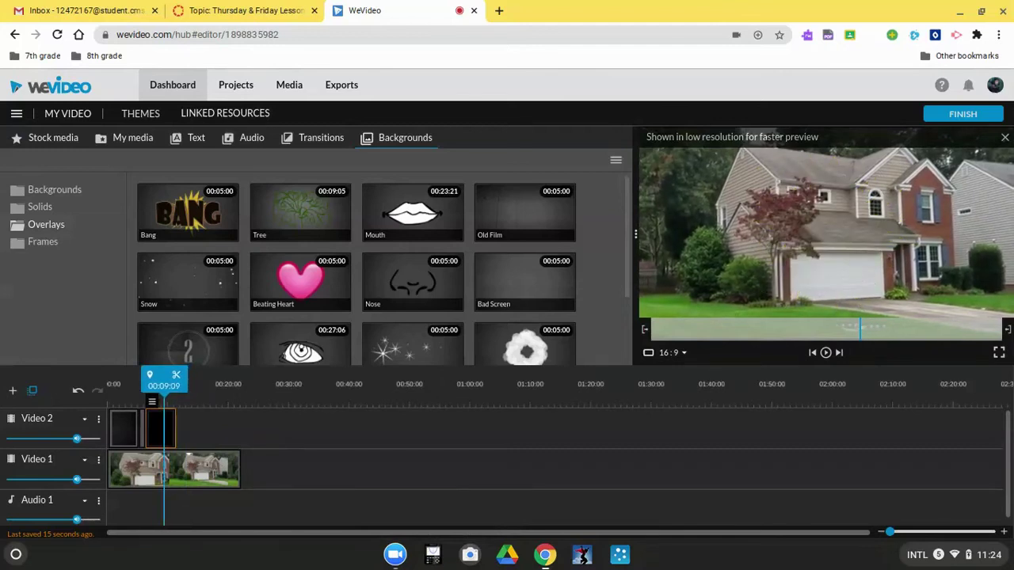
key("Left")
key("Left")
key("Left")
key("Left")
key("Left")
key("Left")
key("Left")
key("Left")
key("Left")
key("Left")
key("Left")
key("Left")
key("Left")
key("Left")
key("Left")
key("Left")
key("Left")
key("Left")
key("Left")
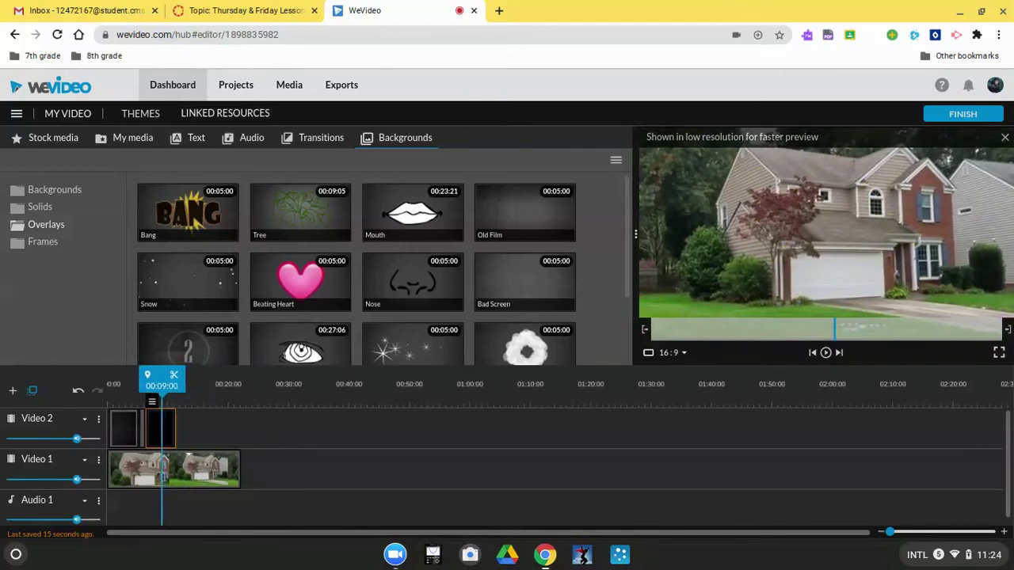
key("Left")
key("Left")
key("Left")
key("Left")
key("Left")
key("Left")
key("Left")
key("Left")
key("Left")
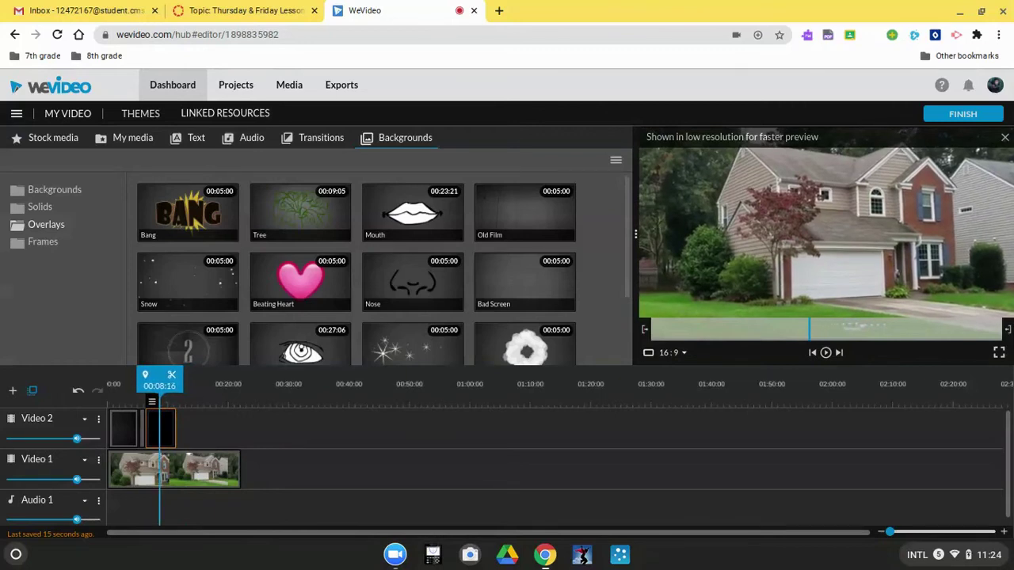
key("Left")
key("Left")
key("Left")
key("Left")
key("Left")
key("Left")
key("Left")
key("Left")
key("Left")
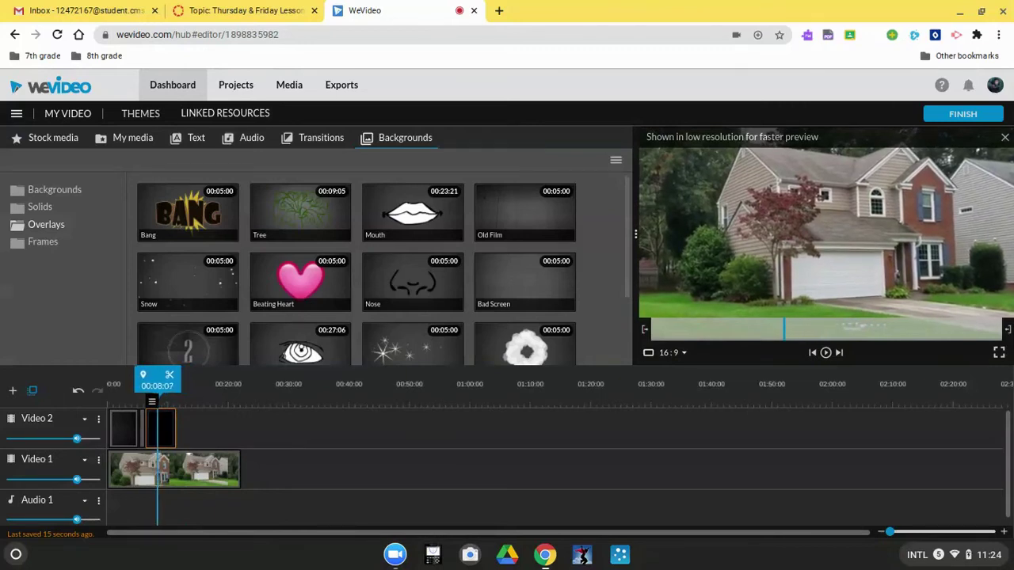
key("Left")
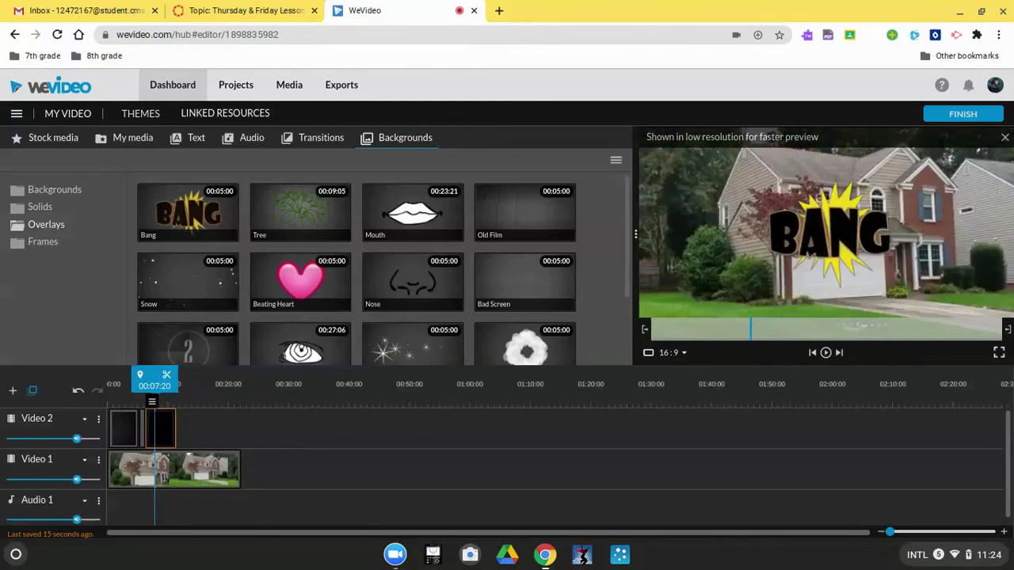
key("Right")
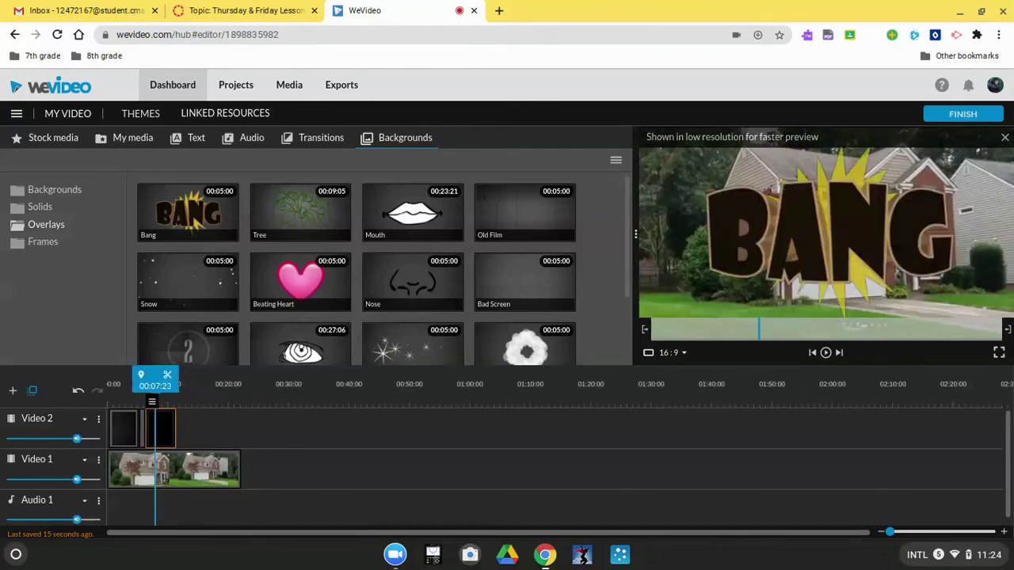
Split the BANG overlay on Video 2 at the playhead and delete its tail.
left_click(168, 377)
left_click(168, 404)
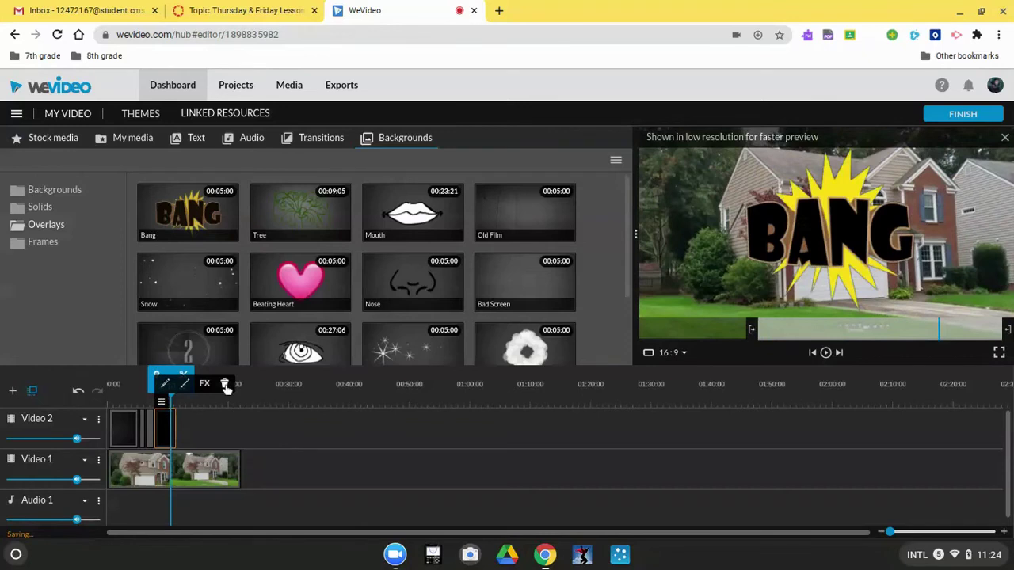
left_click(225, 386)
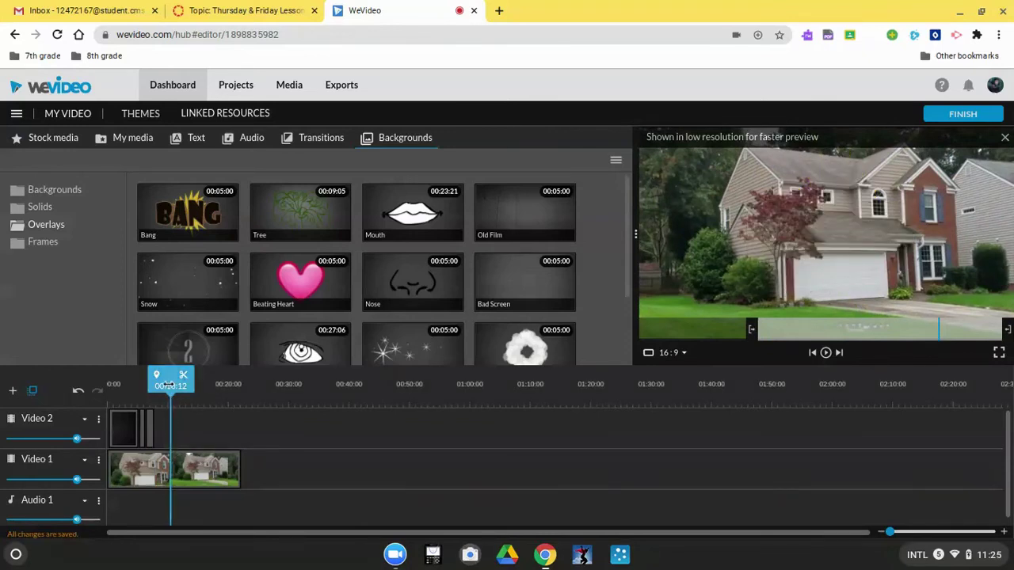
Cut the house clip at 00:07:23, delete the rest, and rewind to 00:00:00.
left_click_drag(169, 385, 151, 386)
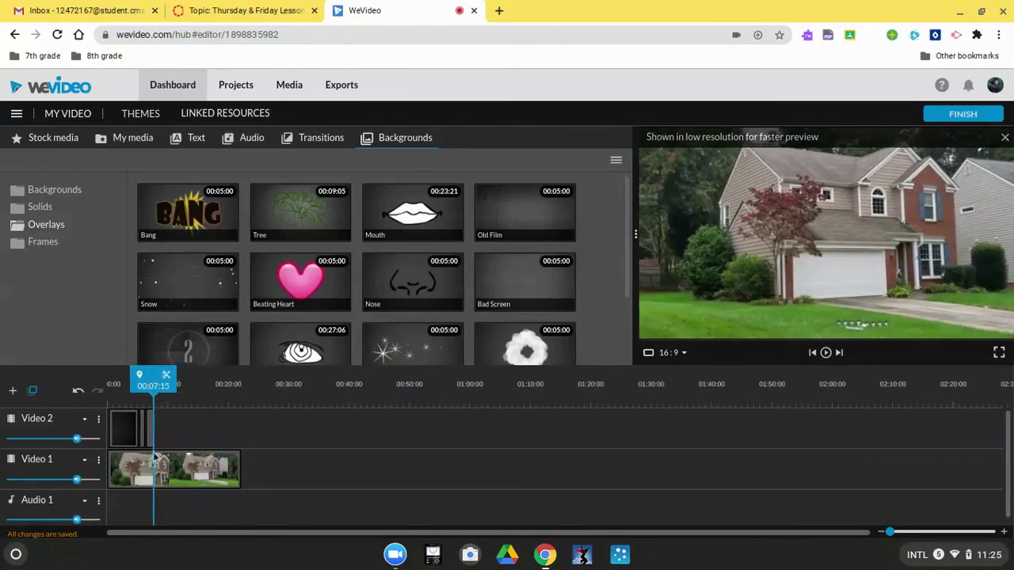
key("Right")
key("Right")
key("Right")
key("Right")
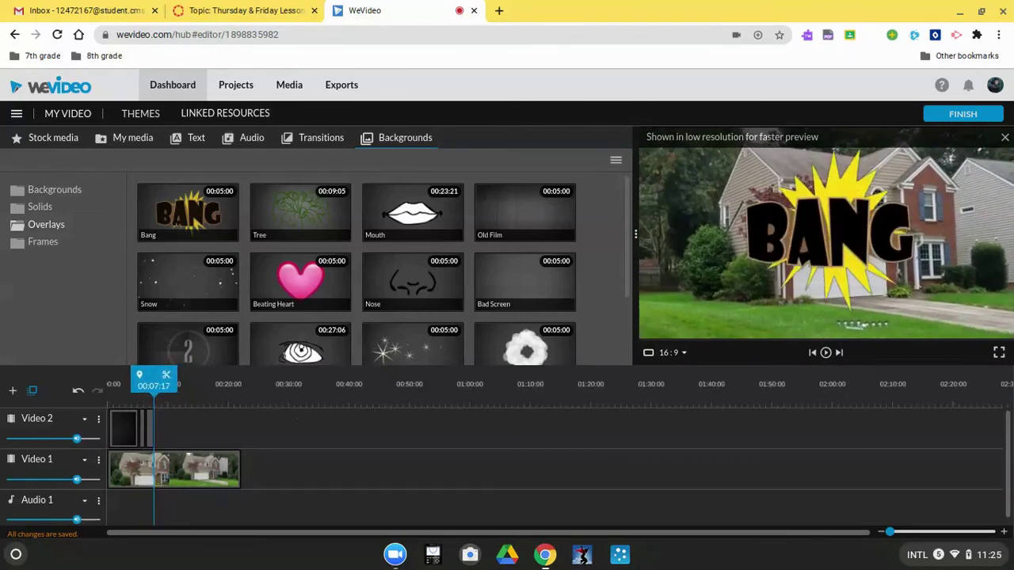
key("Right")
key("Right")
key("Right")
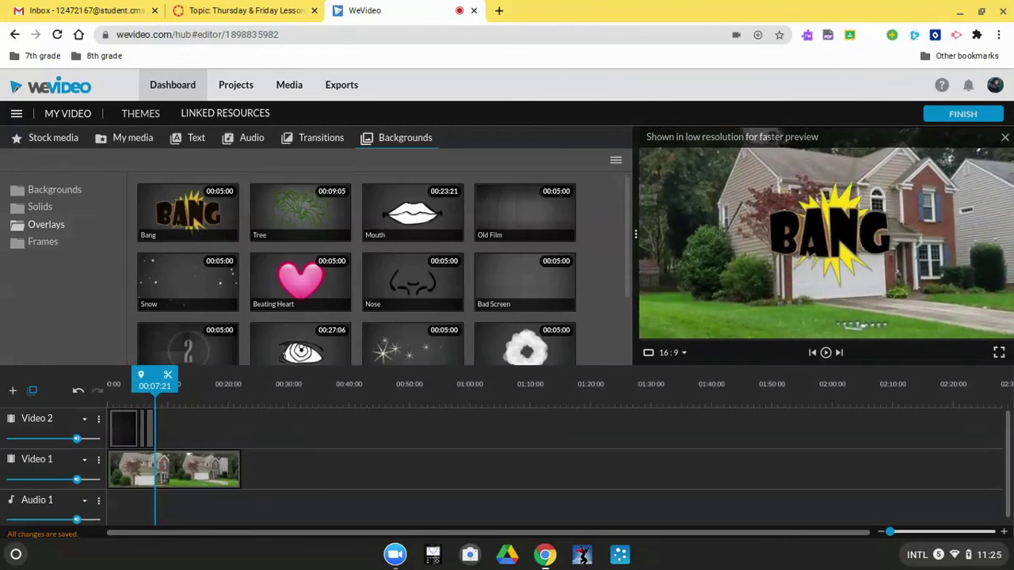
key("Right")
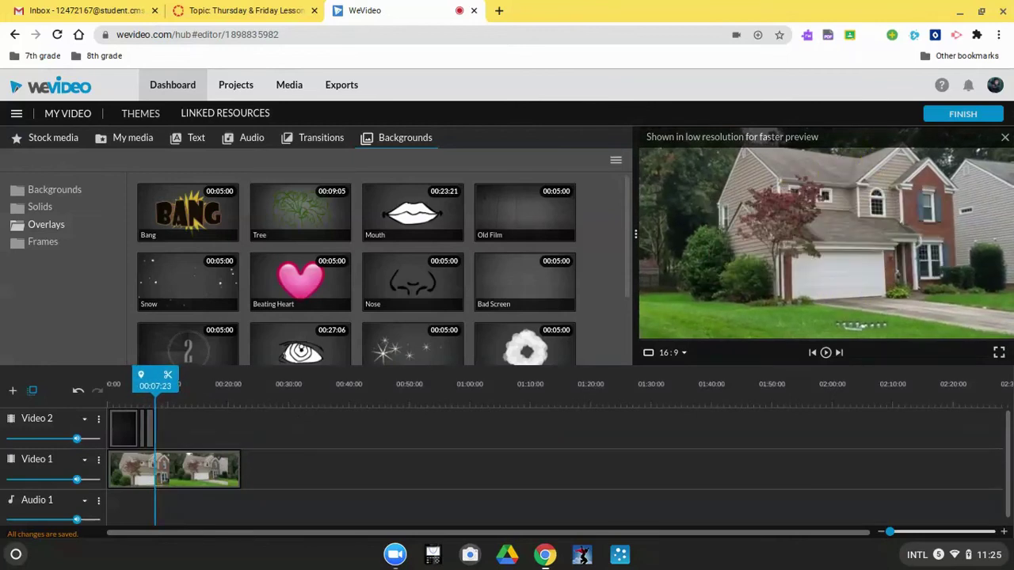
left_click(167, 375)
left_click(188, 480)
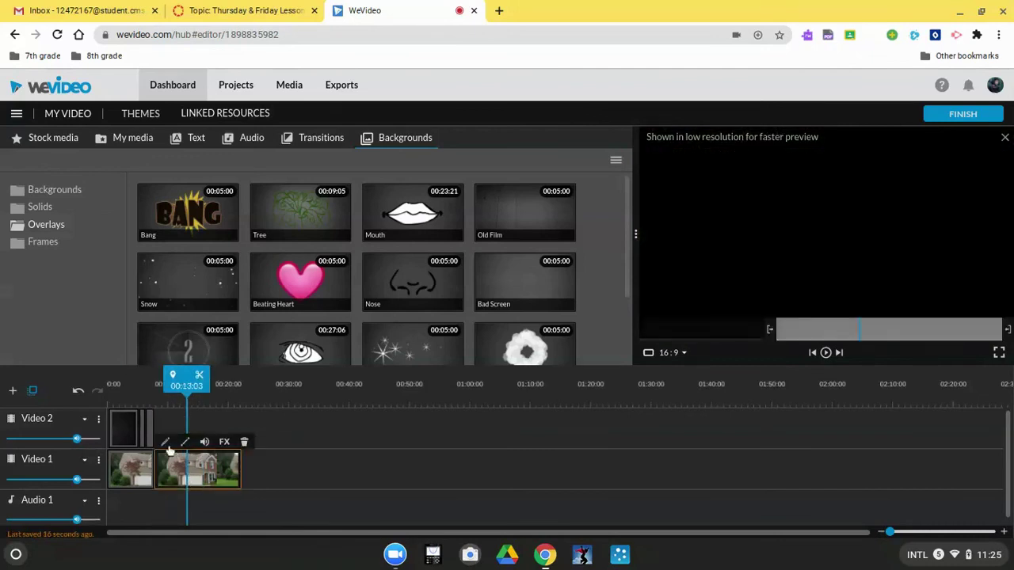
left_click(245, 442)
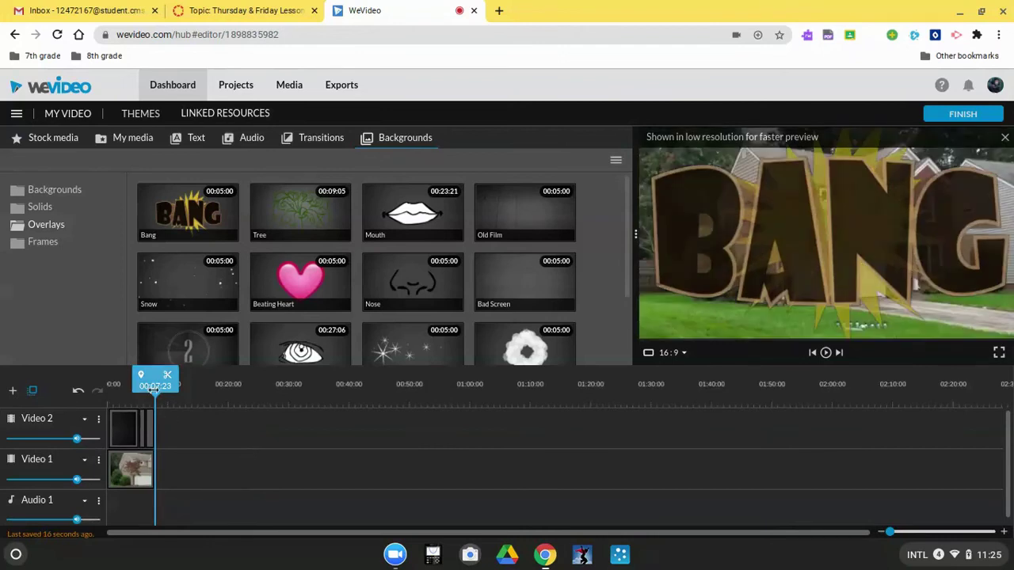
left_click_drag(154, 381, 105, 390)
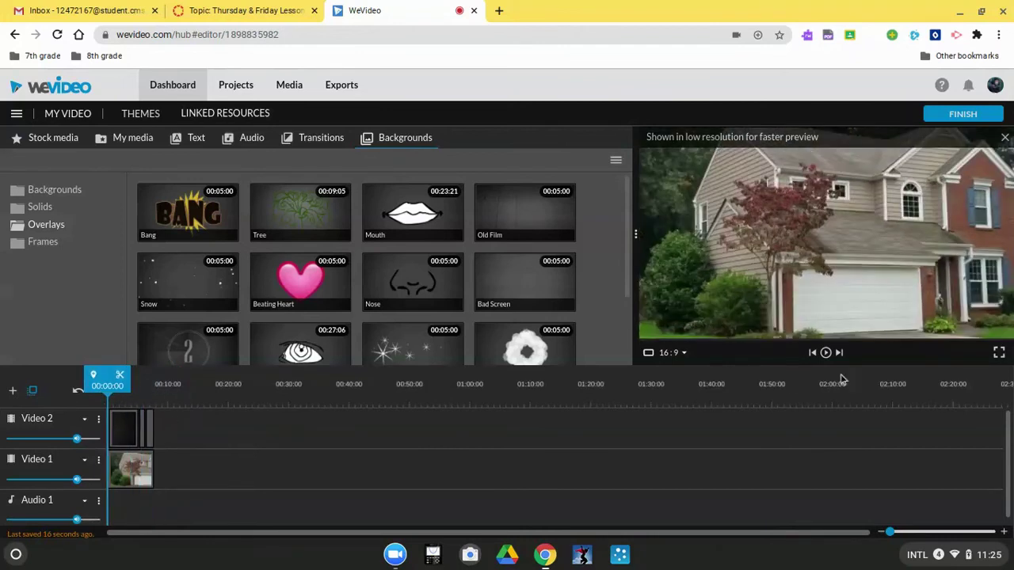
Play the edited video from 00:00:00, restarting playback after the preview prepares.
left_click(828, 354)
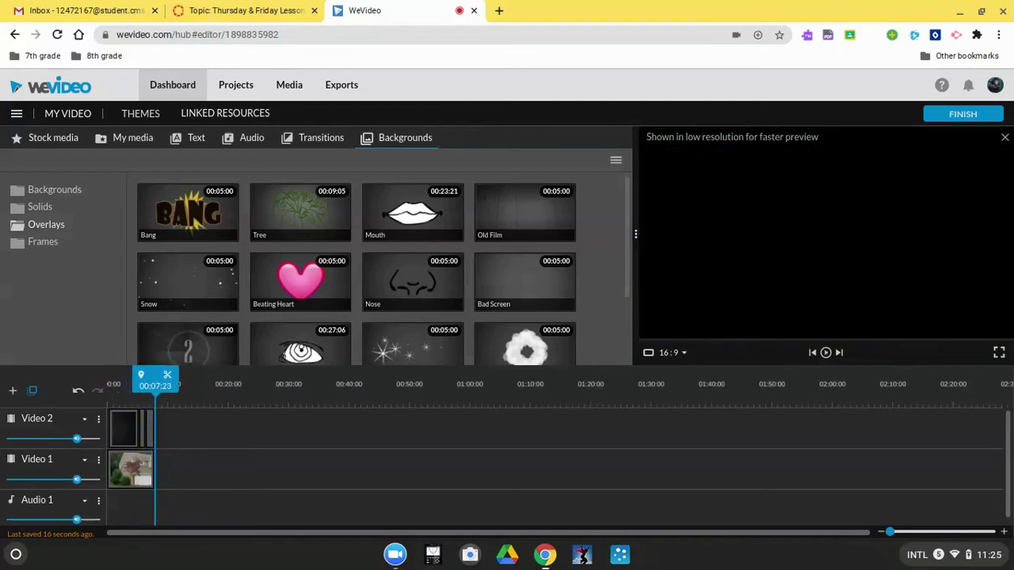
left_click(826, 352)
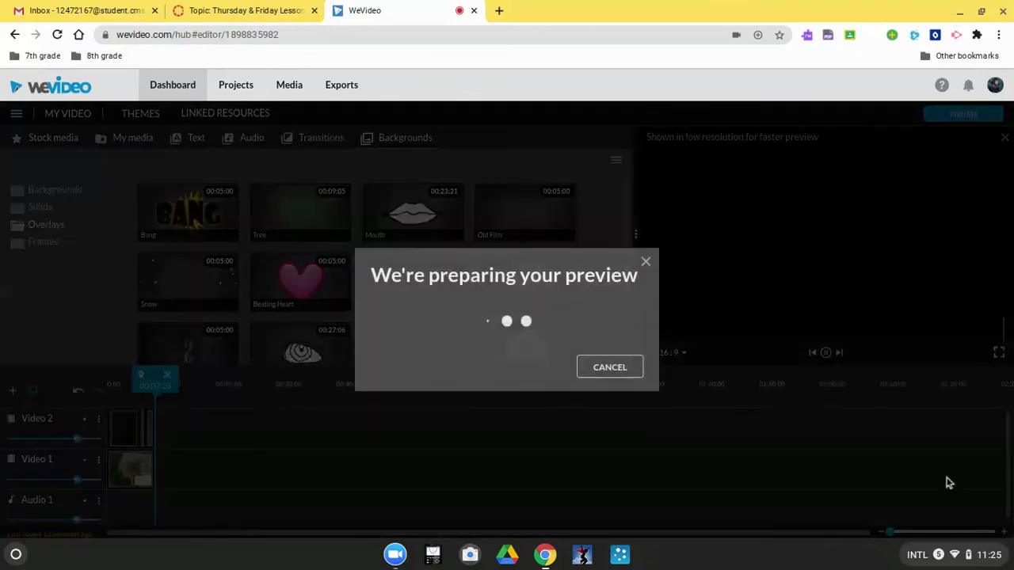